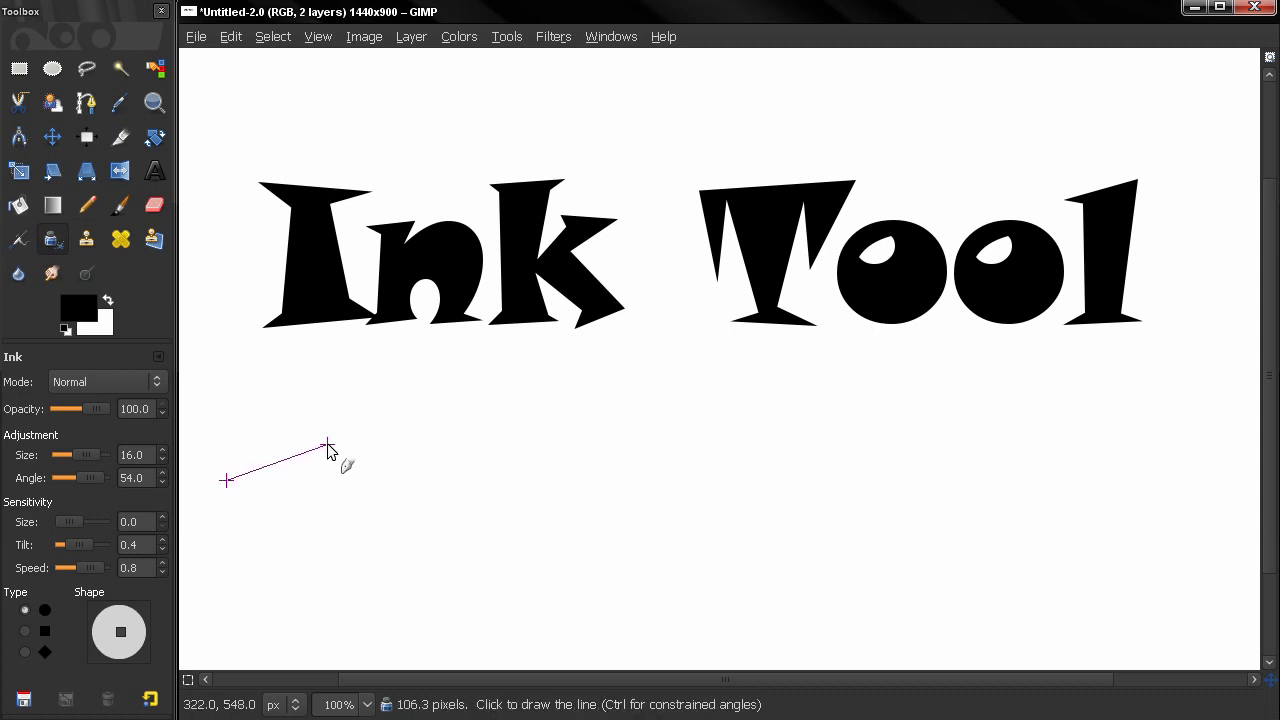
- Test straight ink line segments across the canvas, then undo them
{"action": "left_click", "coordinate": [1161, 376], "text": "shift"}
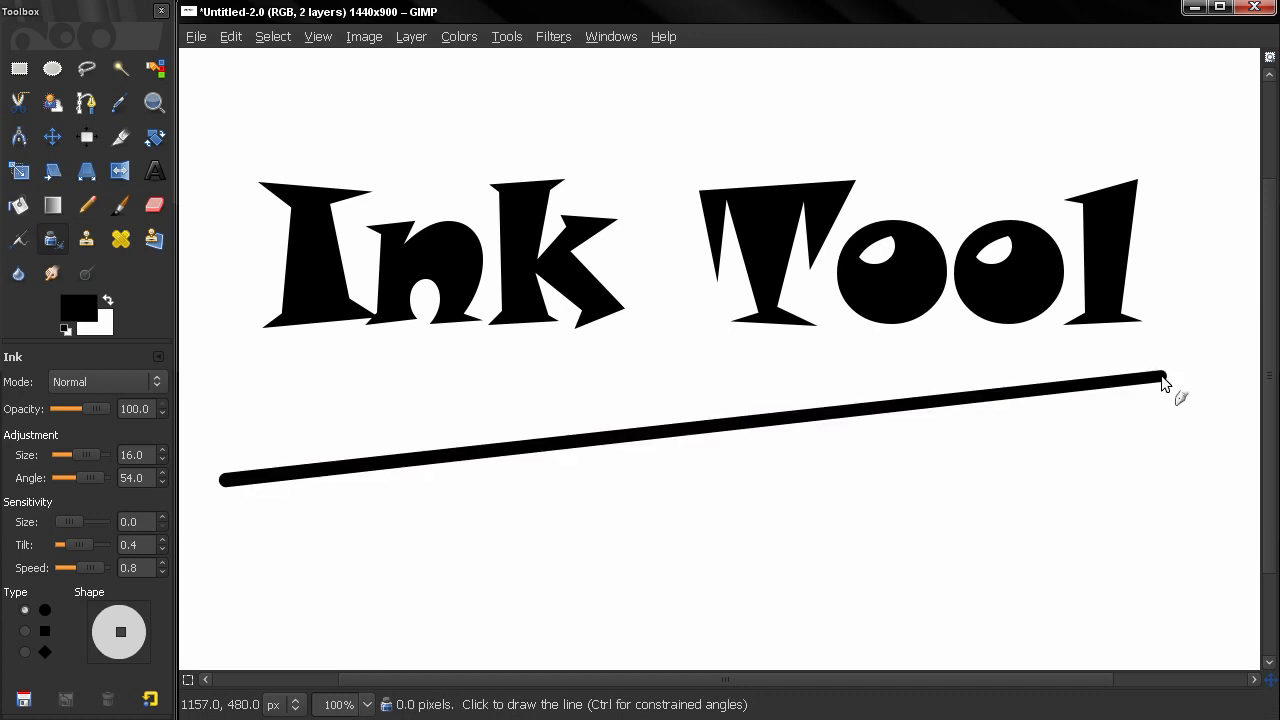
{"action": "left_click", "coordinate": [438, 614], "text": "shift"}
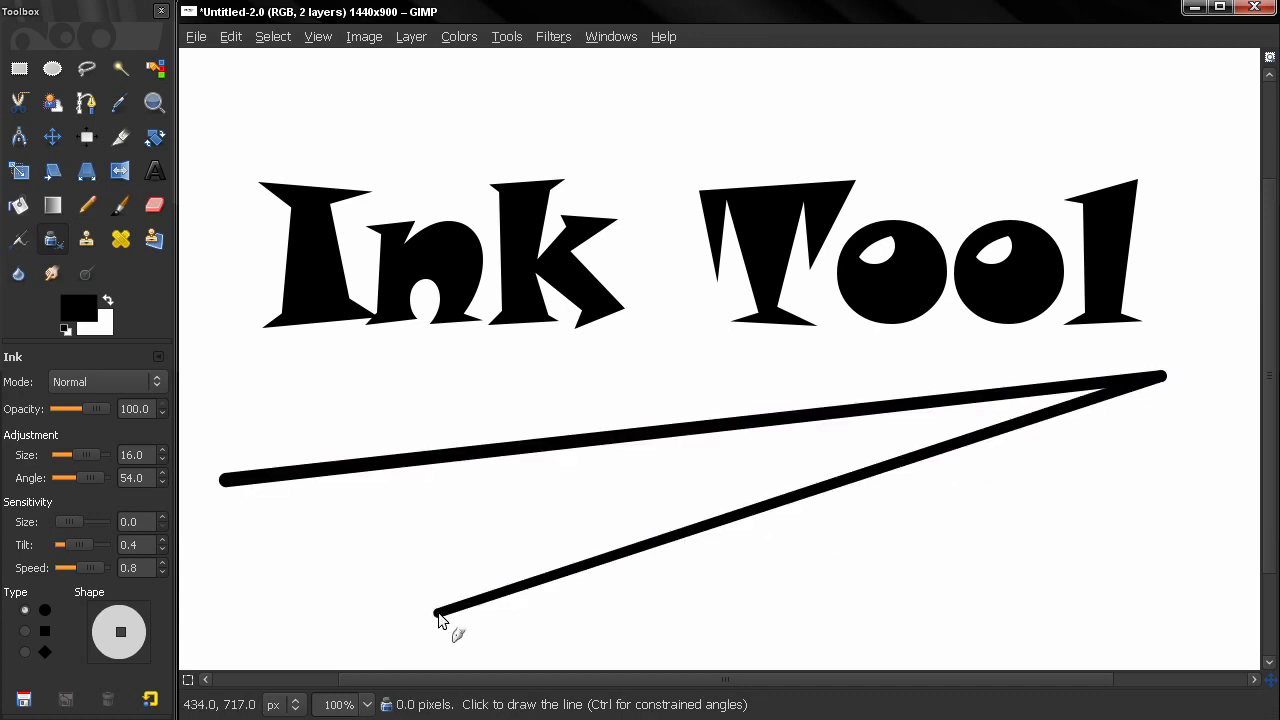
{"action": "left_click", "coordinate": [294, 398], "text": "shift"}
{"action": "left_click", "coordinate": [723, 376], "text": "shift"}
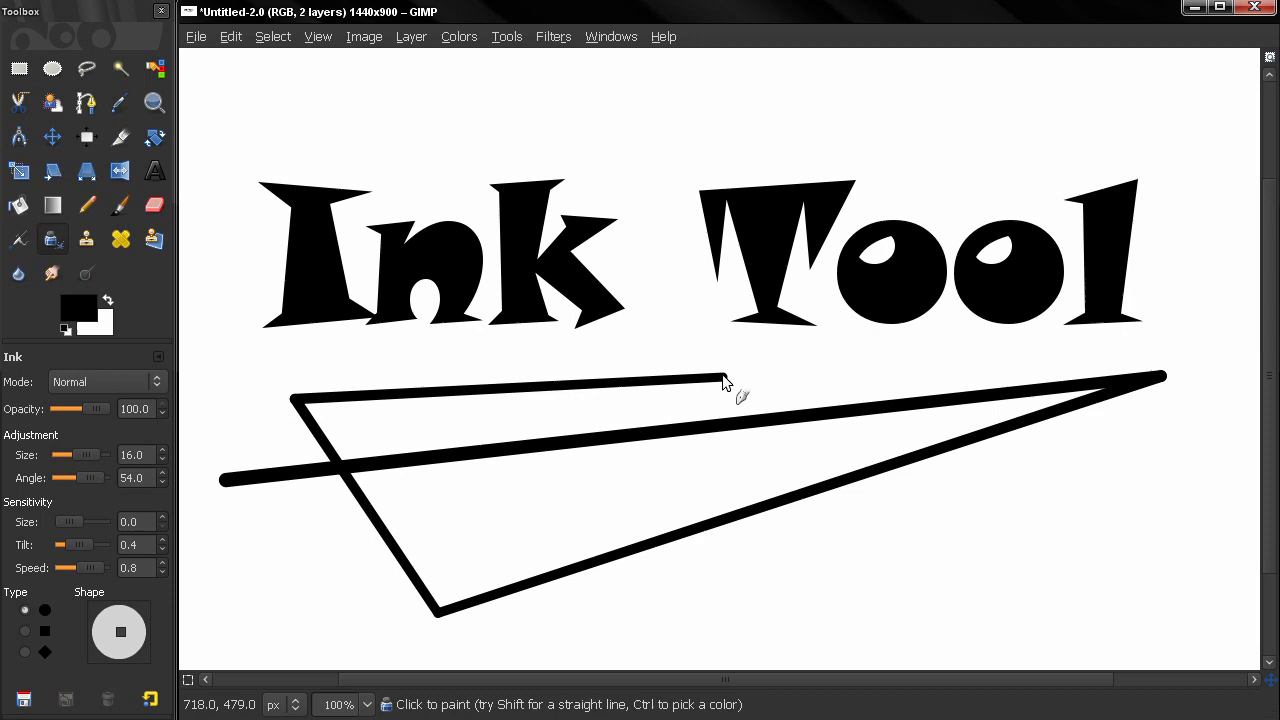
{"action": "key", "text": "ctrl+z"}
{"action": "key", "text": "ctrl+z"}
{"action": "key", "text": "ctrl+z"}
{"action": "key", "text": "ctrl+z"}
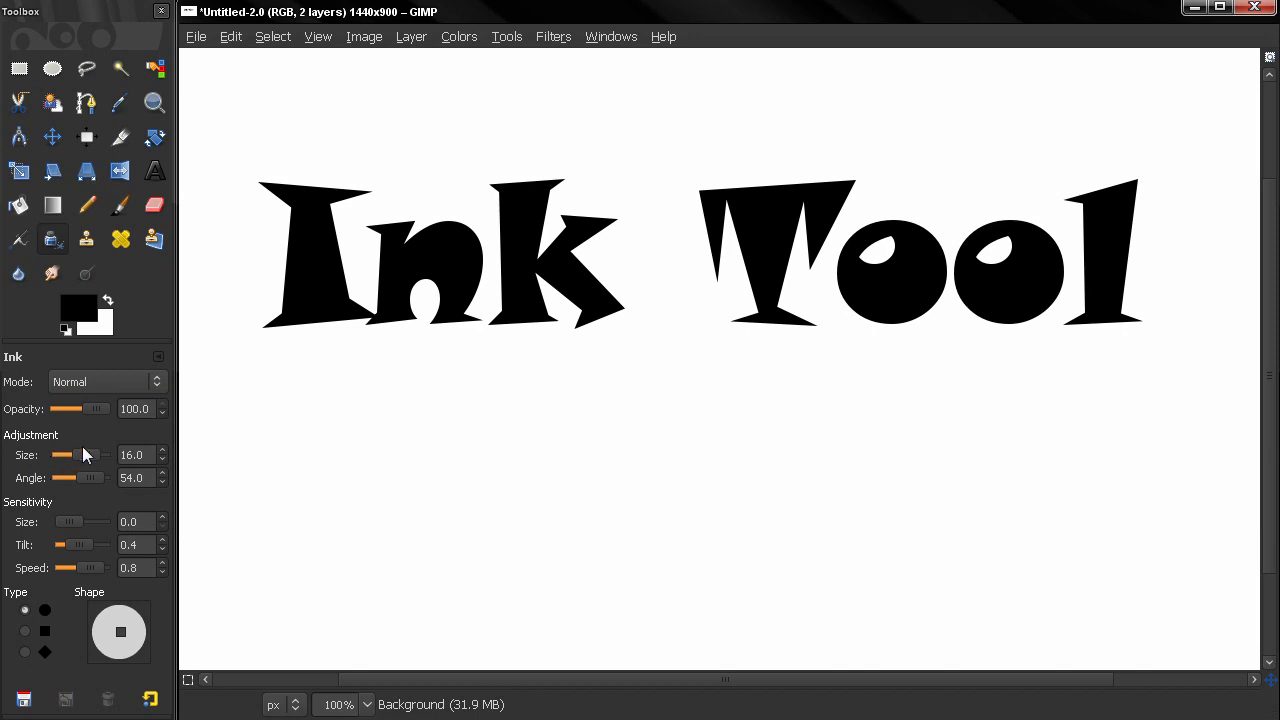
- Paint a horizontal ink stroke under 'Ink', then try size 200 and undo the huge blob
{"action": "left_click_drag", "start_coordinate": [258, 403], "coordinate": [597, 404]}
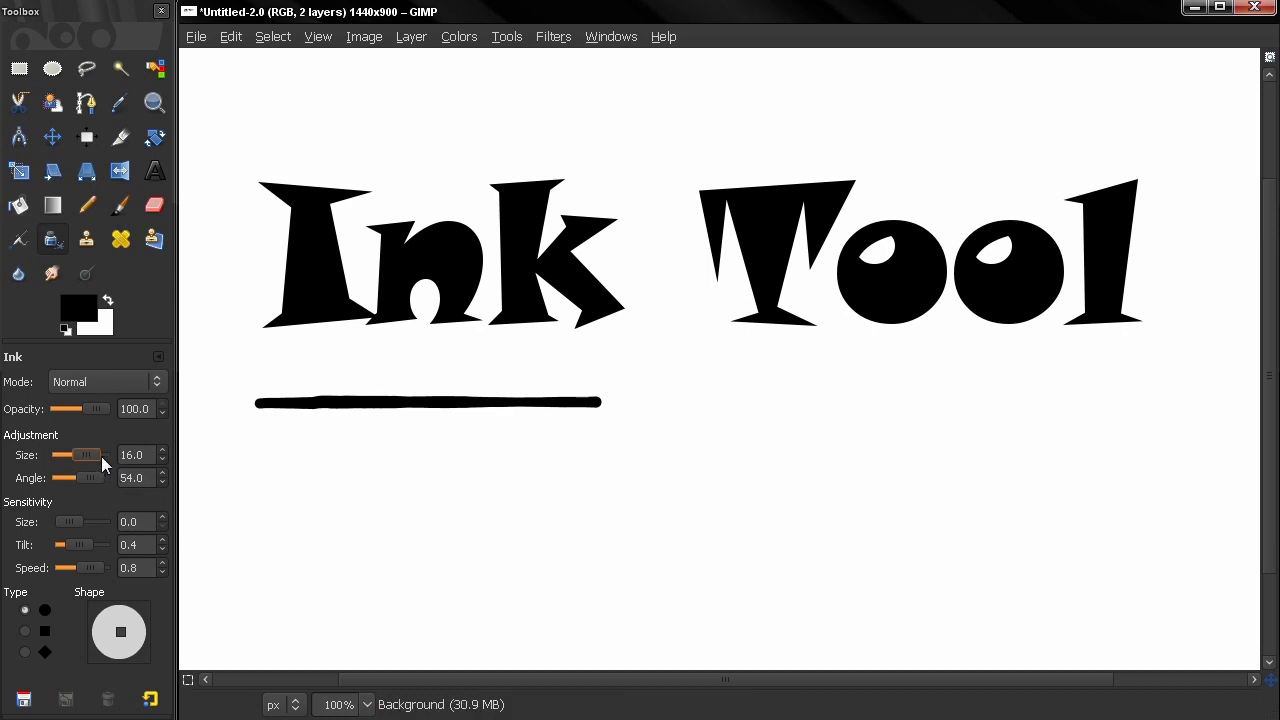
{"action": "left_click_drag", "start_coordinate": [101, 456], "coordinate": [166, 460]}
{"action": "mouse_move", "coordinate": [243, 467]}
{"action": "left_mouse_down"}
{"action": "mouse_move", "coordinate": [562, 469]}
{"action": "mouse_move", "coordinate": [648, 407]}
{"action": "mouse_move", "coordinate": [716, 393]}
{"action": "mouse_move", "coordinate": [712, 310]}
{"action": "left_mouse_up"}
{"action": "key", "text": "ctrl+z"}
- Test a thin ink stroke at size 1.5, then undo it
{"action": "left_click_drag", "start_coordinate": [92, 452], "coordinate": [76, 452]}
{"action": "left_click_drag", "start_coordinate": [267, 434], "coordinate": [599, 440]}
{"action": "key", "text": "ctrl+z"}
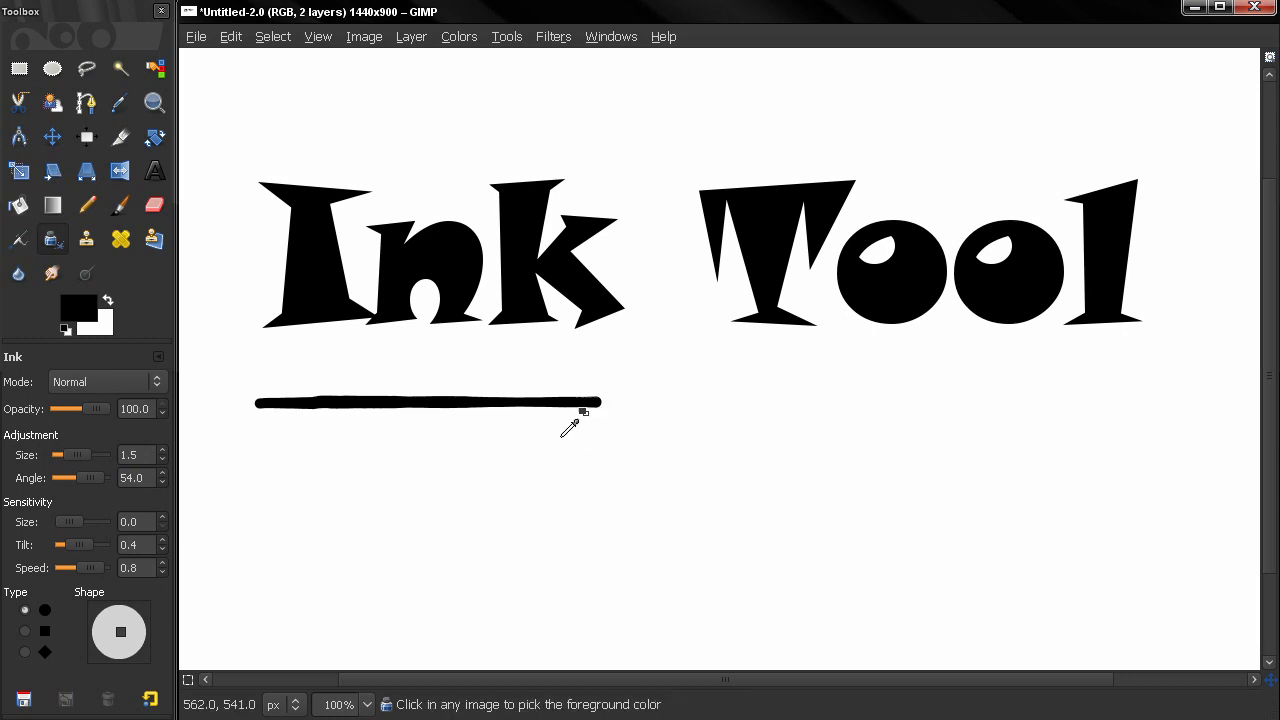
- Reset the Ink options, test strokes at a 78 nib angle, then undo them
{"action": "left_click", "coordinate": [150, 698]}
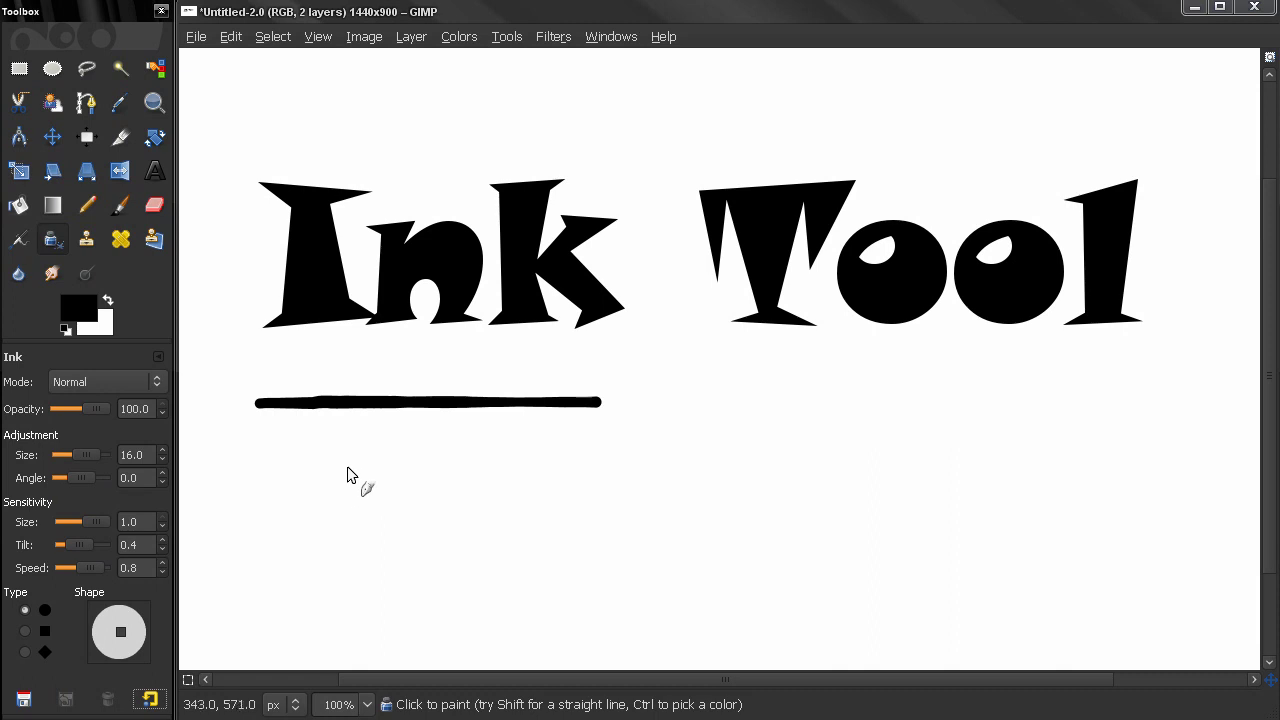
{"action": "left_click_drag", "start_coordinate": [658, 385], "coordinate": [834, 392]}
{"action": "left_click_drag", "start_coordinate": [87, 480], "coordinate": [98, 478]}
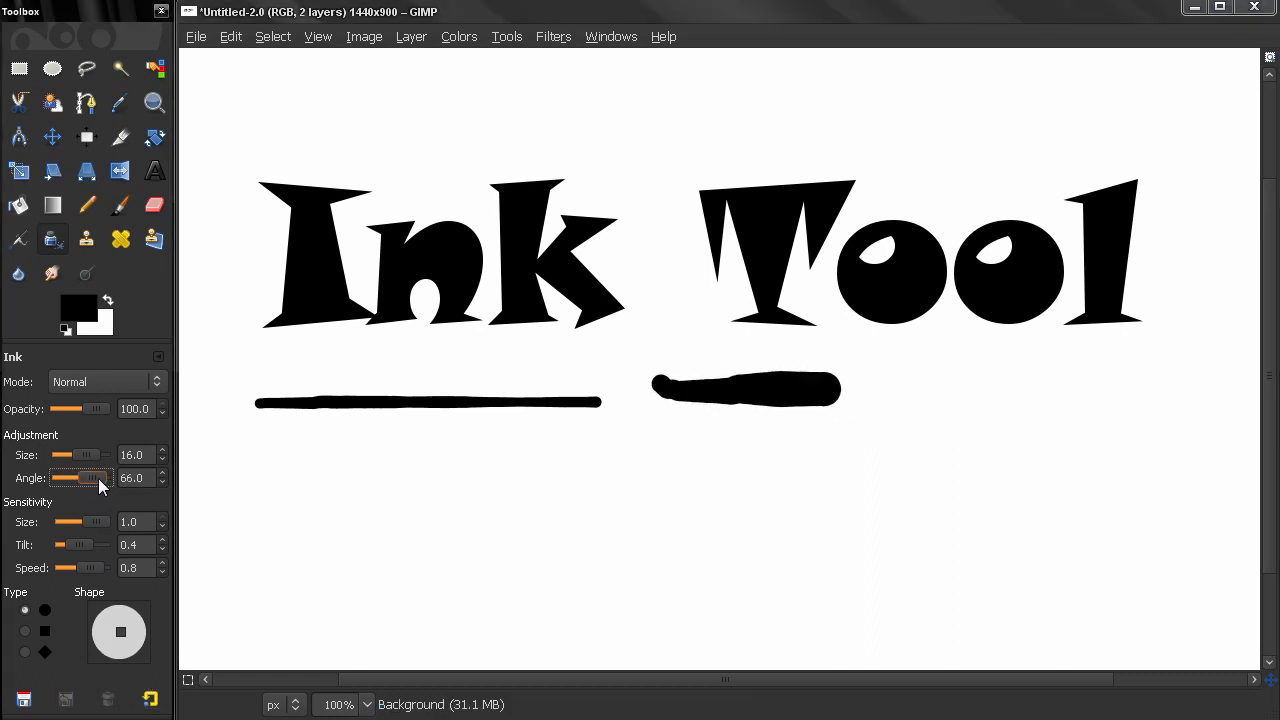
{"action": "left_click_drag", "start_coordinate": [640, 418], "coordinate": [855, 445]}
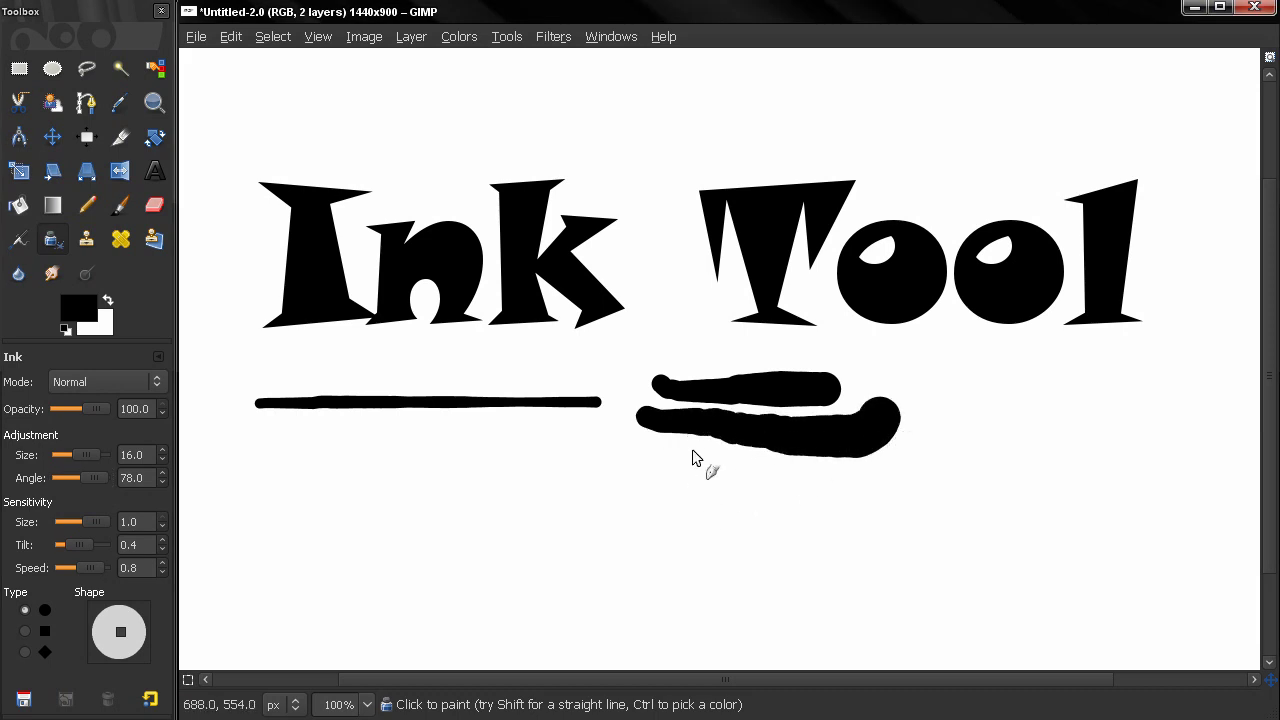
{"action": "key", "text": "ctrl+z"}
{"action": "key", "text": "ctrl+z"}
{"action": "key", "text": "ctrl+z"}
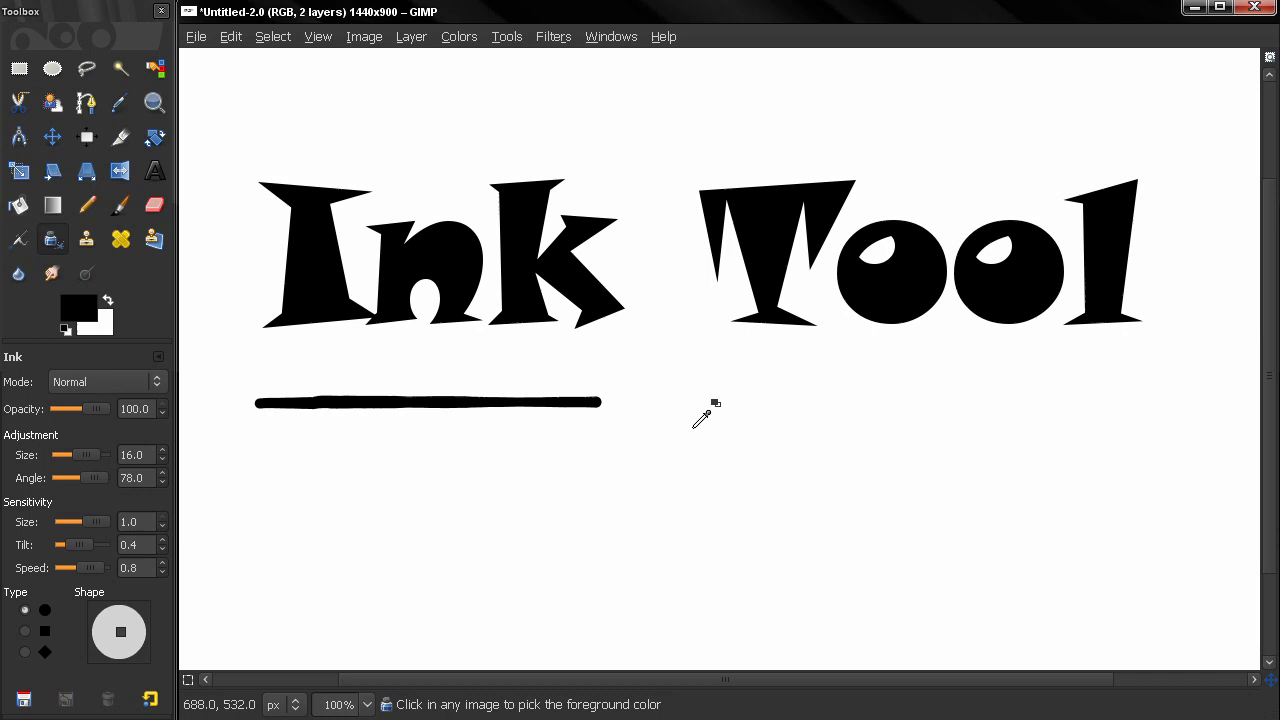
- Paint vertical test strokes with the ink angle at -66, then undo them
{"action": "left_click_drag", "start_coordinate": [302, 406], "coordinate": [292, 592]}
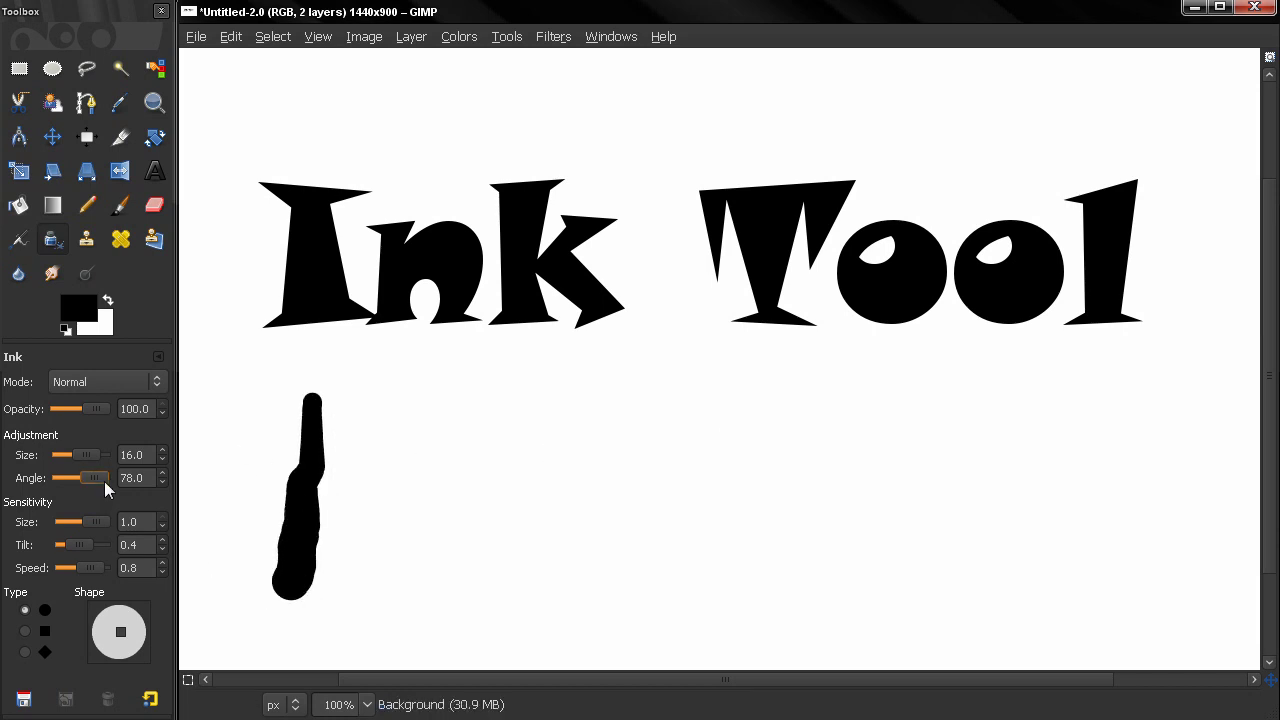
{"action": "left_click_drag", "start_coordinate": [104, 481], "coordinate": [72, 475]}
{"action": "left_click_drag", "start_coordinate": [341, 394], "coordinate": [350, 496]}
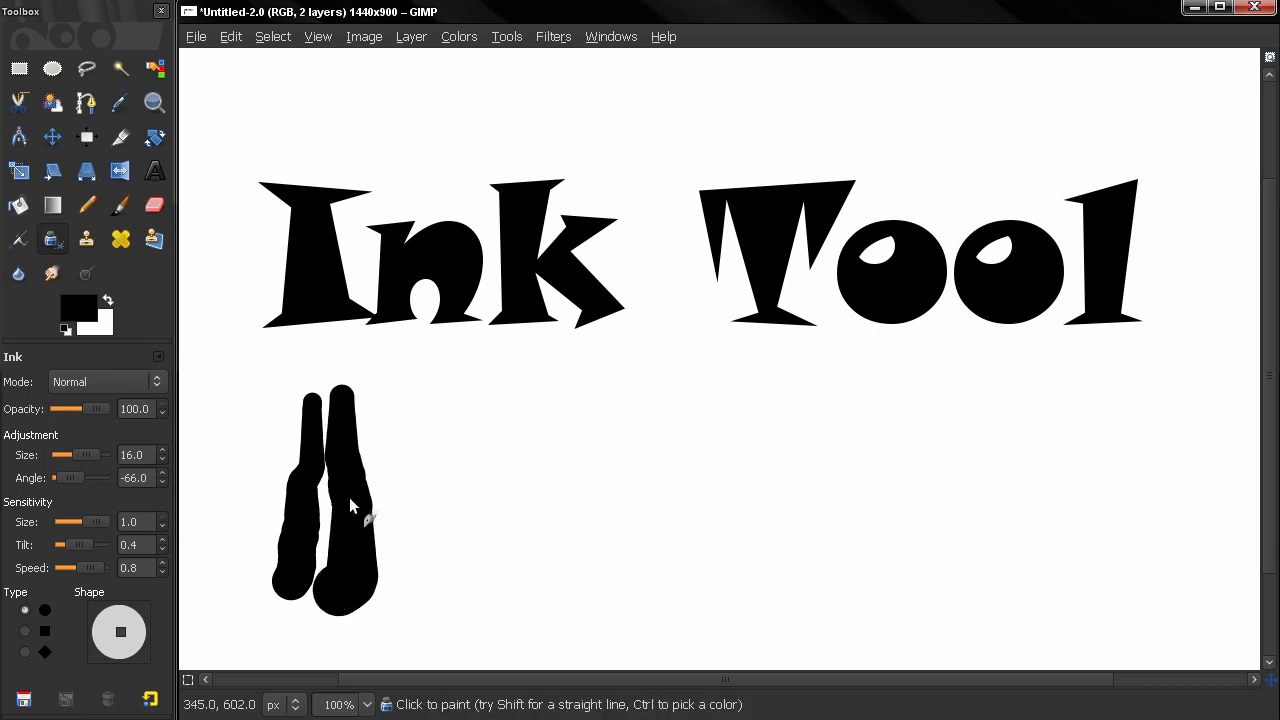
{"action": "key", "text": "ctrl+z"}
{"action": "key", "text": "ctrl+z"}
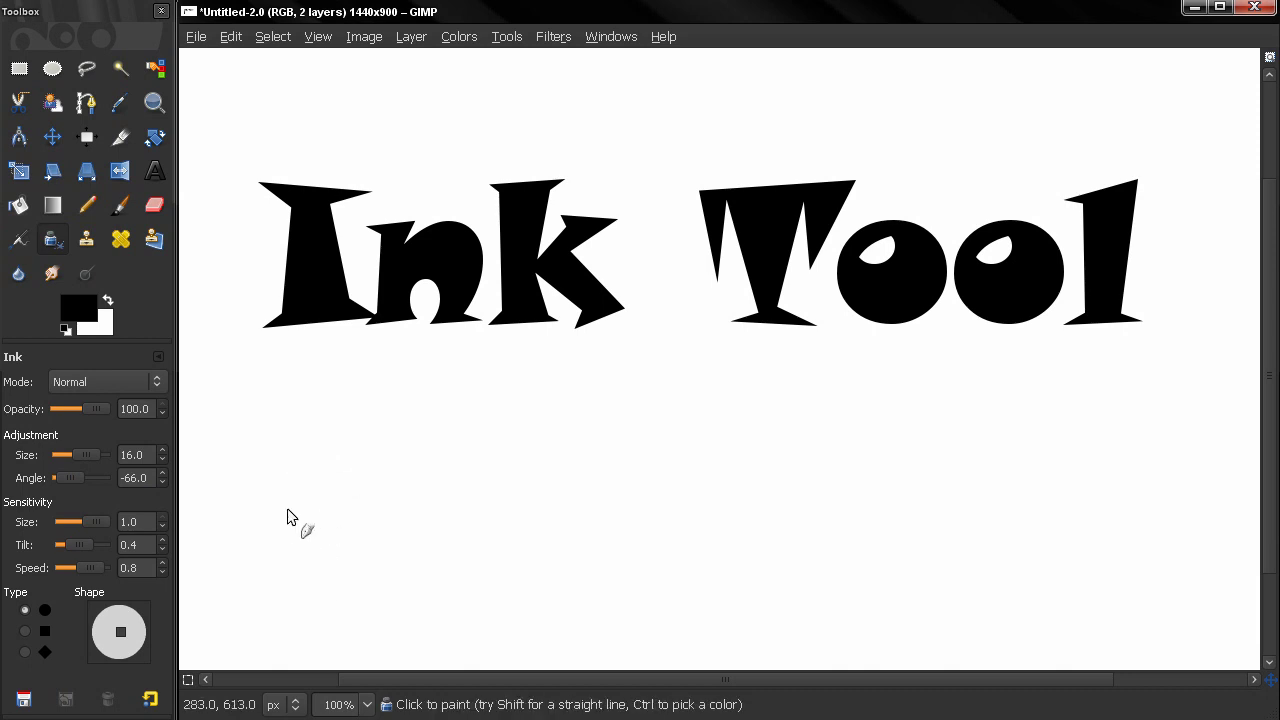
- Reset the ink angle to 0.0 and paint test strokes at size sensitivity 0.3 and 1.0
{"action": "left_click", "coordinate": [150, 698]}
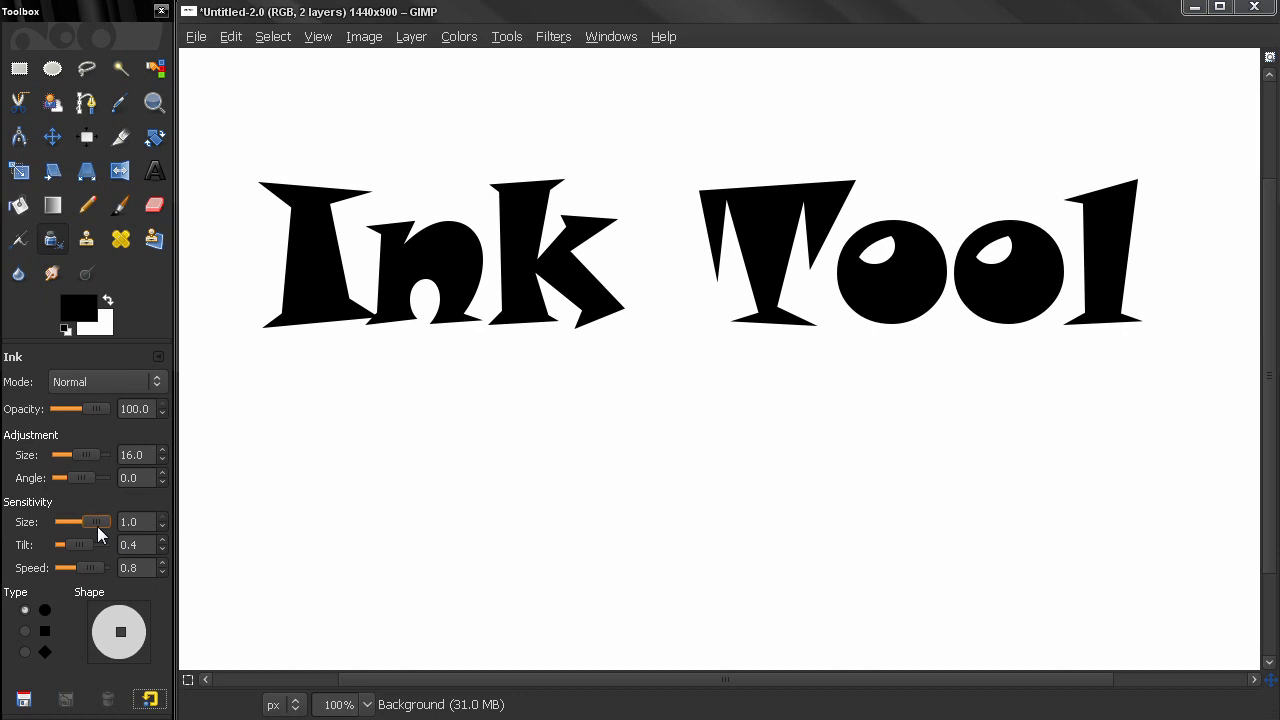
{"action": "mouse_move", "coordinate": [72, 524]}
{"action": "left_mouse_down"}
{"action": "mouse_move", "coordinate": [98, 524]}
{"action": "mouse_move", "coordinate": [75, 524]}
{"action": "left_mouse_up"}
{"action": "mouse_move", "coordinate": [240, 475]}
{"action": "left_mouse_down"}
{"action": "mouse_move", "coordinate": [331, 478]}
{"action": "mouse_move", "coordinate": [430, 445]}
{"action": "mouse_move", "coordinate": [486, 450]}
{"action": "left_mouse_up"}
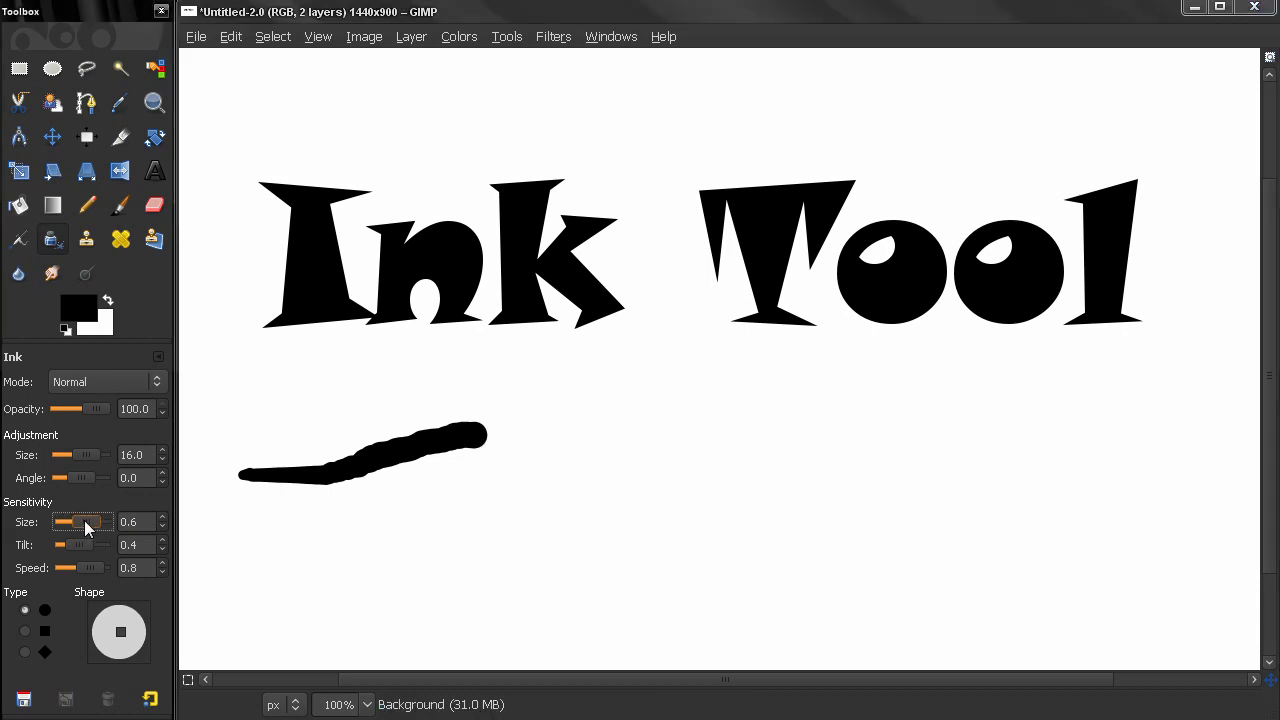
{"action": "left_click_drag", "start_coordinate": [84, 520], "coordinate": [100, 521]}
{"action": "mouse_move", "coordinate": [228, 508]}
{"action": "left_mouse_down"}
{"action": "mouse_move", "coordinate": [362, 509]}
{"action": "mouse_move", "coordinate": [497, 470]}
{"action": "left_mouse_up"}
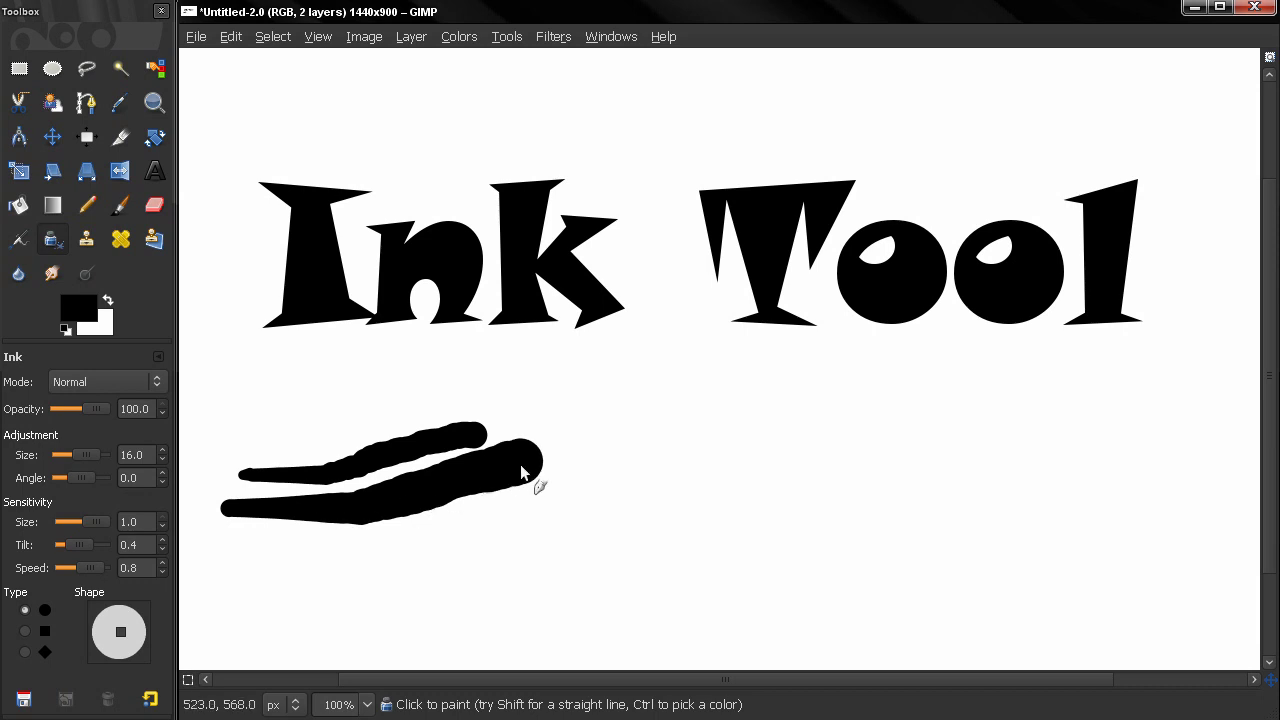
- Undo the earlier strokes and compare ink strokes before and after setting tilt sensitivity to 1.0
{"action": "key", "text": "ctrl+z"}
{"action": "key", "text": "ctrl+z"}
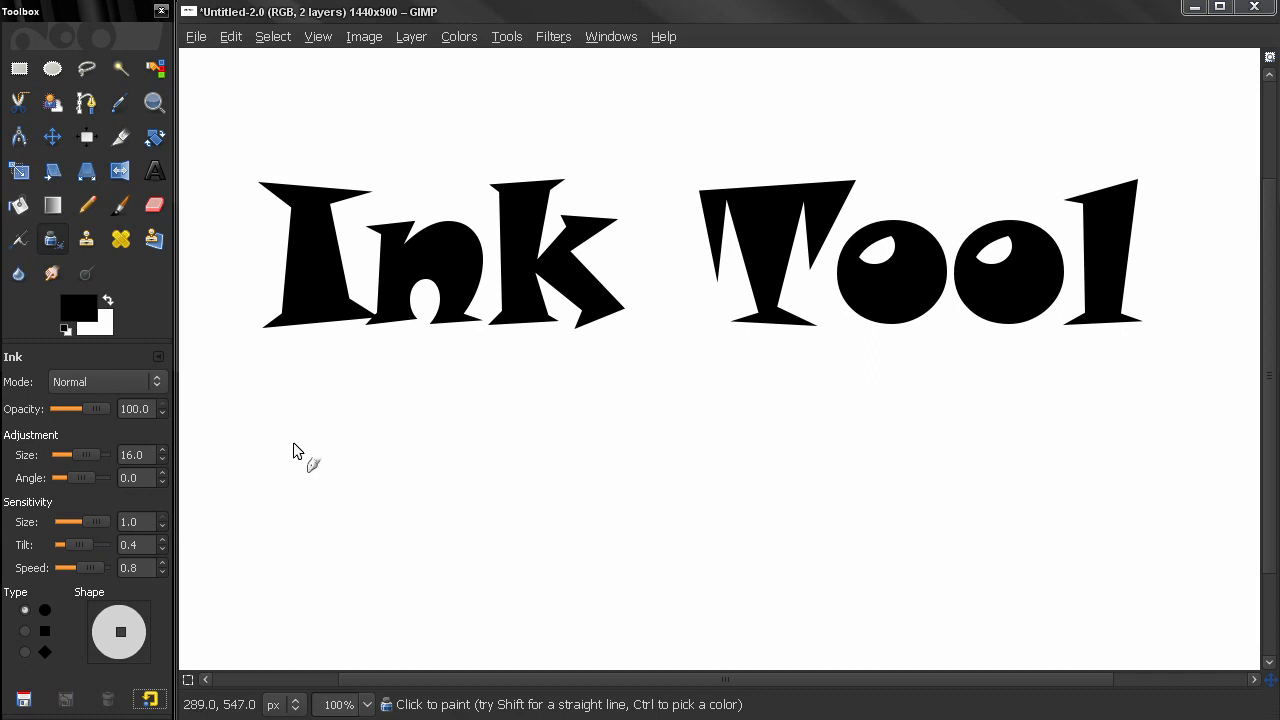
{"action": "mouse_move", "coordinate": [331, 398]}
{"action": "left_mouse_down"}
{"action": "mouse_move", "coordinate": [394, 439]}
{"action": "mouse_move", "coordinate": [428, 430]}
{"action": "mouse_move", "coordinate": [454, 471]}
{"action": "mouse_move", "coordinate": [435, 537]}
{"action": "left_mouse_up"}
{"action": "left_click_drag", "start_coordinate": [76, 543], "coordinate": [94, 543]}
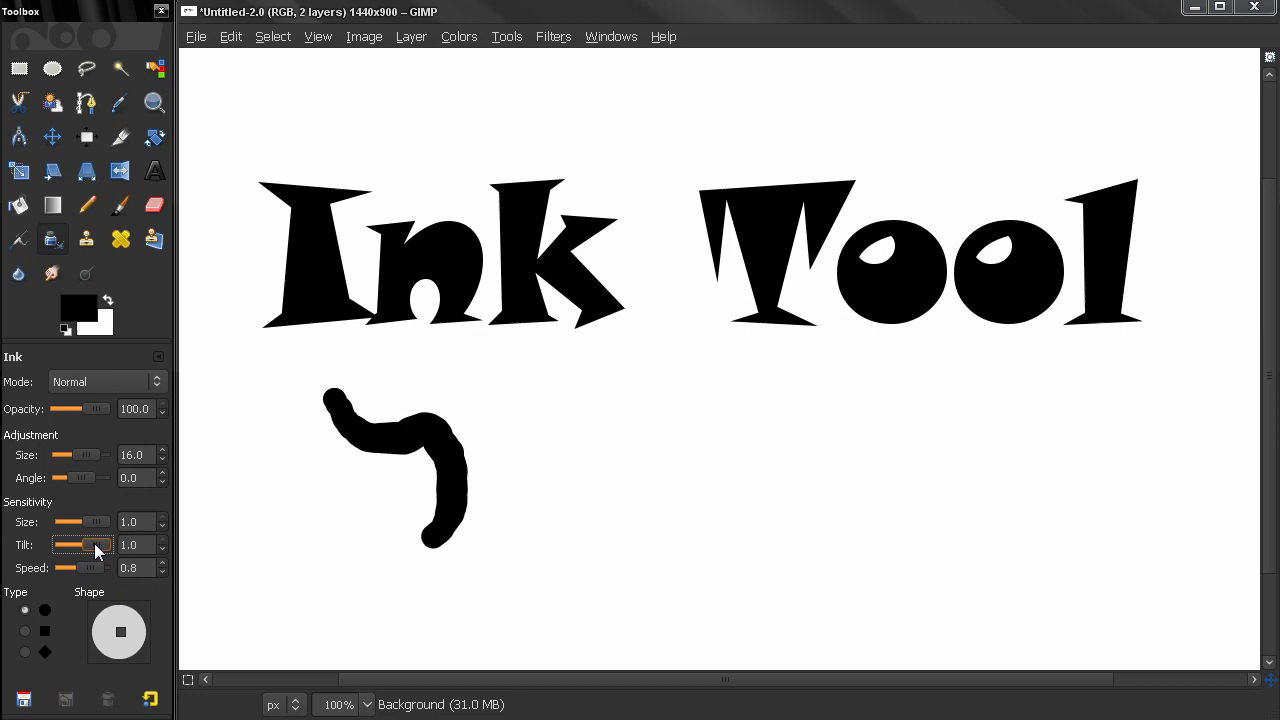
{"action": "mouse_move", "coordinate": [476, 380]}
{"action": "left_mouse_down"}
{"action": "mouse_move", "coordinate": [529, 450]}
{"action": "mouse_move", "coordinate": [516, 496]}
{"action": "mouse_move", "coordinate": [542, 563]}
{"action": "left_mouse_up"}
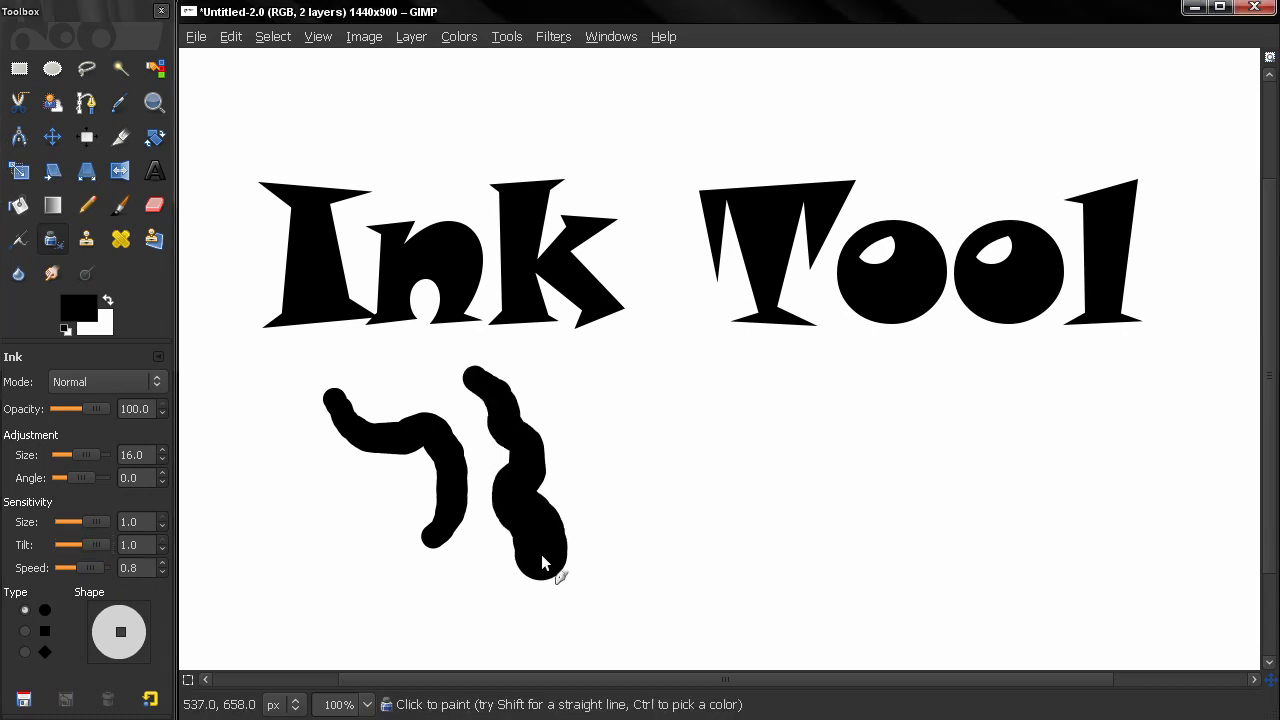
- Paint a long horizontal test stroke, raise speed sensitivity to 1.0, then undo the stroke
{"action": "key", "text": "ctrl+z"}
{"action": "key", "text": "ctrl+z"}
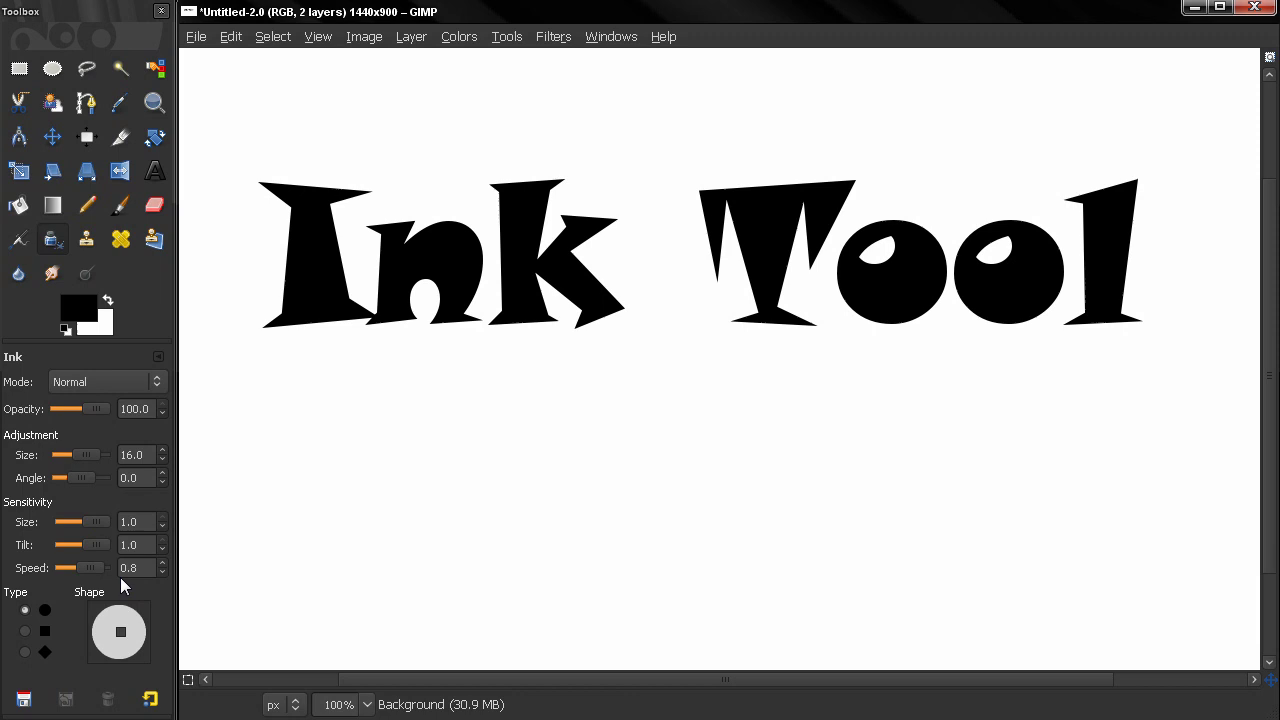
{"action": "scroll", "coordinate": [100, 568], "scroll_direction": "down", "scroll_amount": 5}
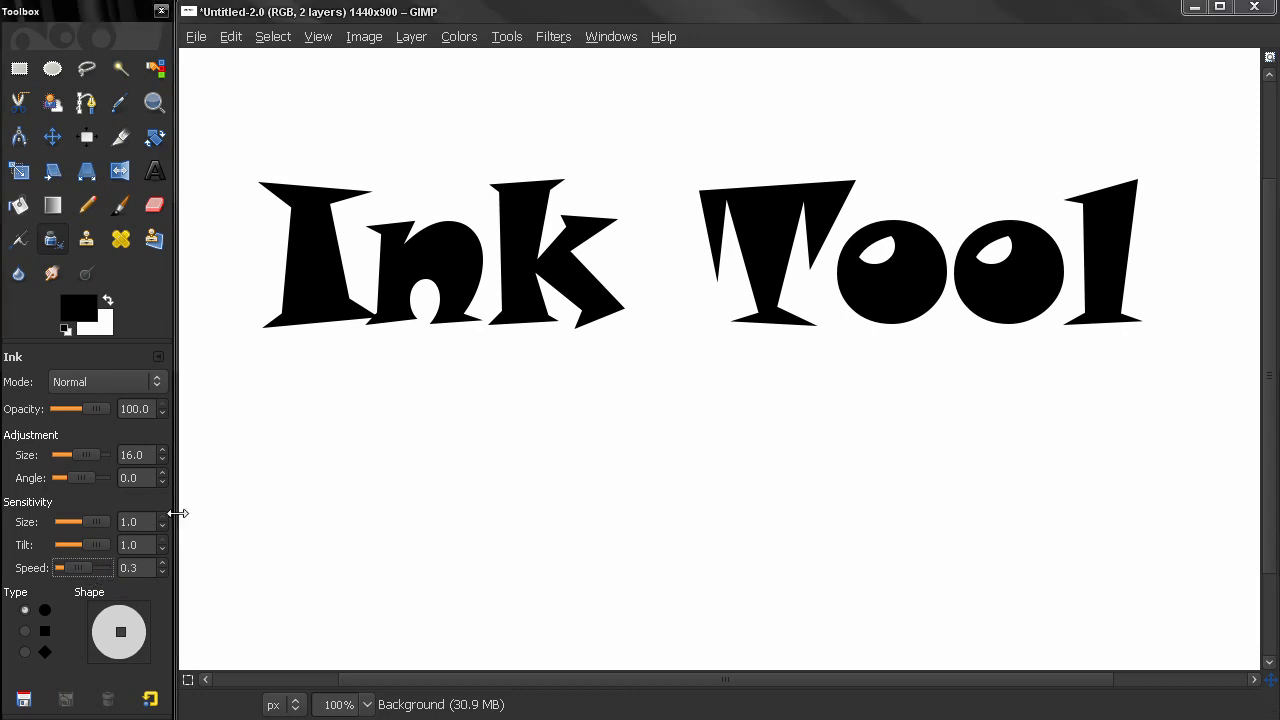
{"action": "left_click_drag", "start_coordinate": [212, 461], "coordinate": [646, 466]}
{"action": "left_click_drag", "start_coordinate": [71, 571], "coordinate": [108, 571]}
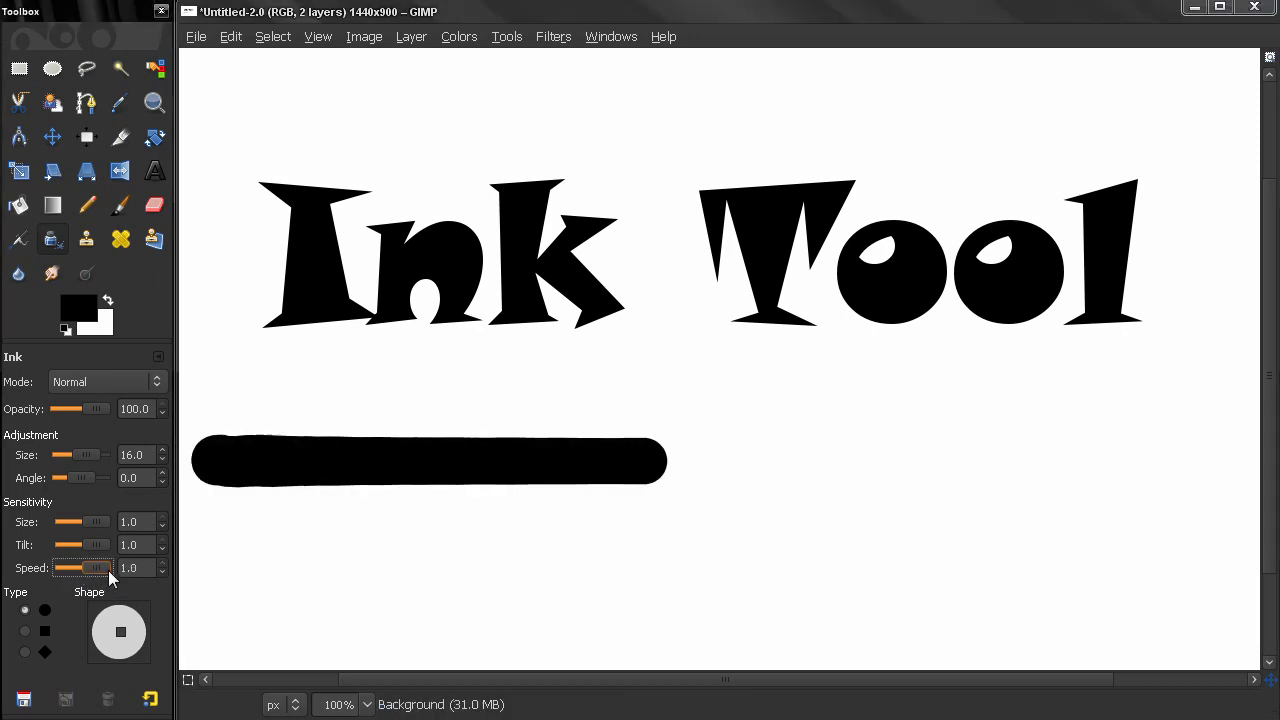
{"action": "mouse_move", "coordinate": [232, 537]}
{"action": "left_mouse_down"}
{"action": "mouse_move", "coordinate": [852, 484]}
{"action": "mouse_move", "coordinate": [1158, 326]}
{"action": "mouse_move", "coordinate": [1170, 175]}
{"action": "mouse_move", "coordinate": [1117, 142]}
{"action": "mouse_move", "coordinate": [277, 123]}
{"action": "mouse_move", "coordinate": [257, 143]}
{"action": "left_mouse_up"}
{"action": "key", "text": "ctrl+z"}
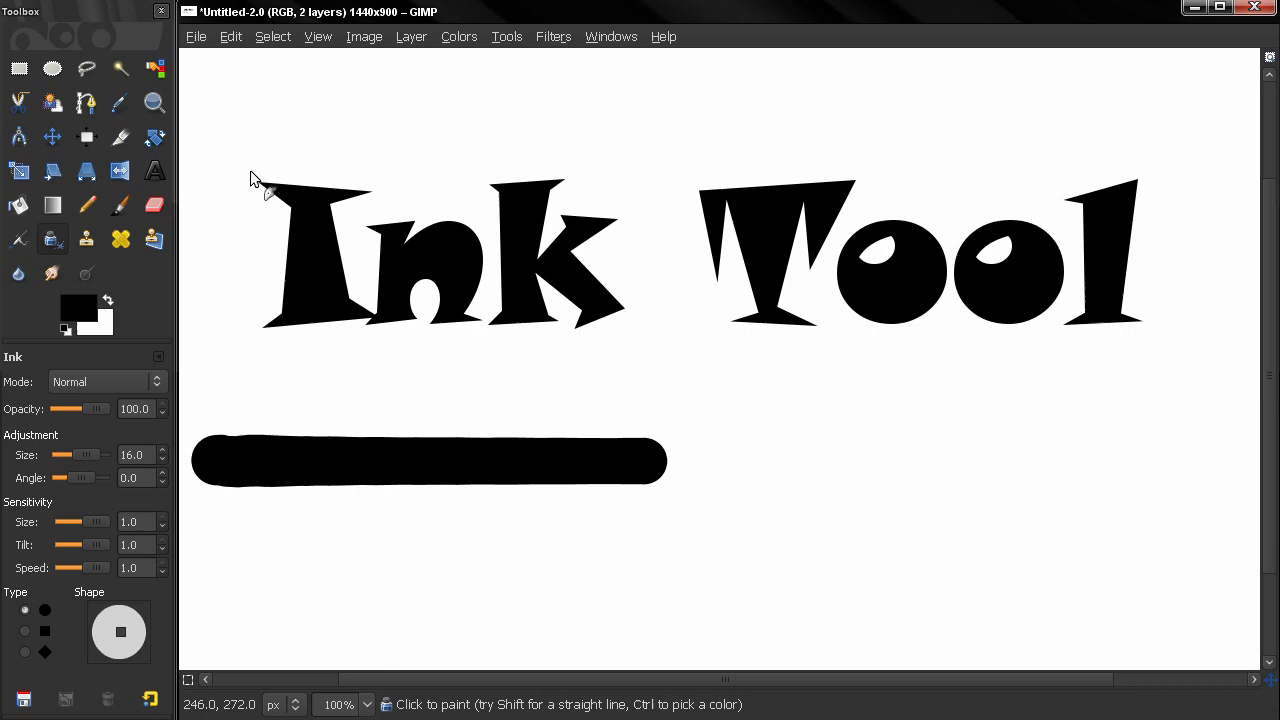
- Dab an ink blob, restore the default Ink options, and paint a short stroke
{"action": "key", "text": "ctrl+z"}
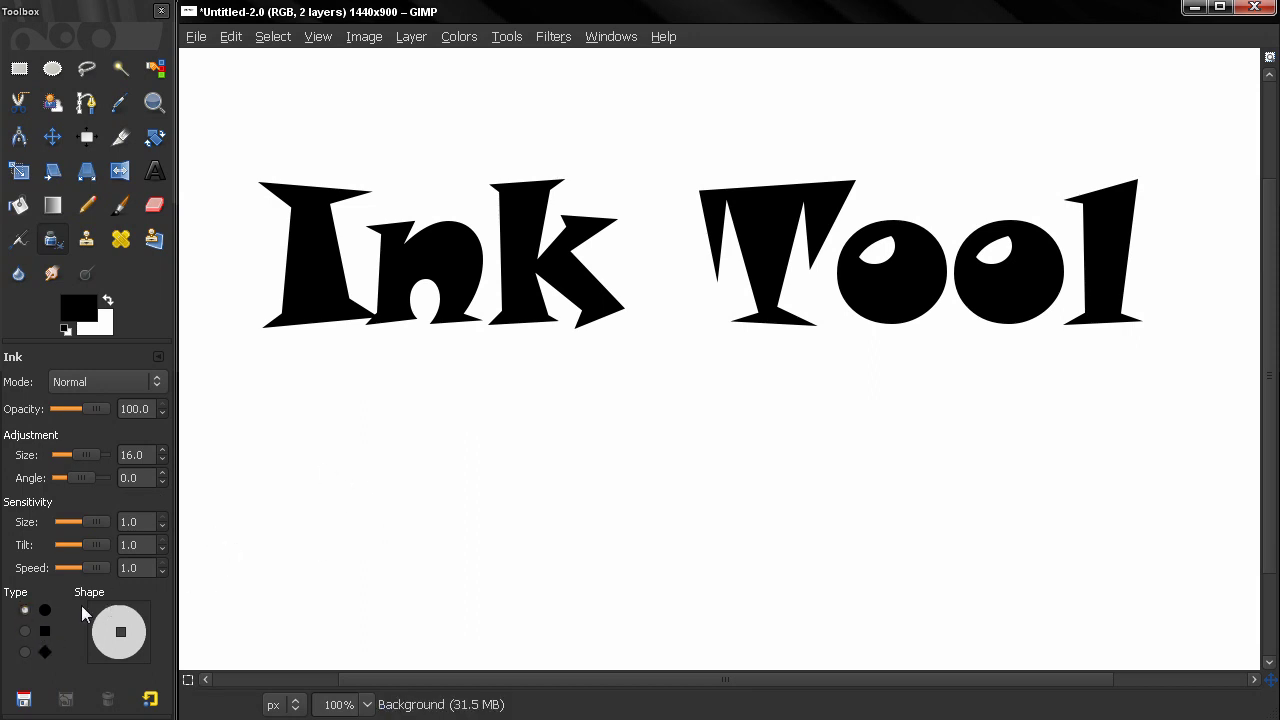
{"action": "left_click", "coordinate": [428, 463]}
{"action": "left_click_drag", "start_coordinate": [428, 463], "coordinate": [424, 460]}
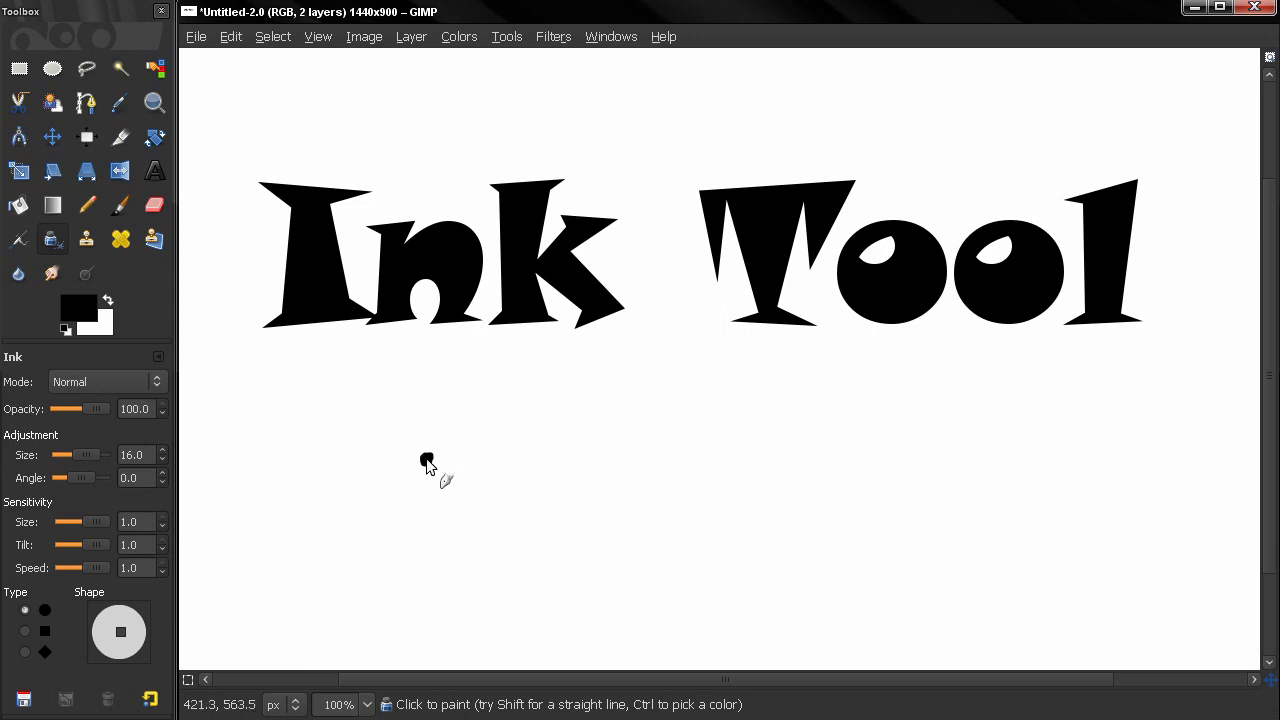
{"action": "left_click", "coordinate": [150, 698]}
{"action": "mouse_move", "coordinate": [331, 545]}
{"action": "left_mouse_down"}
{"action": "mouse_move", "coordinate": [366, 545]}
{"action": "mouse_move", "coordinate": [355, 530]}
{"action": "left_mouse_up"}
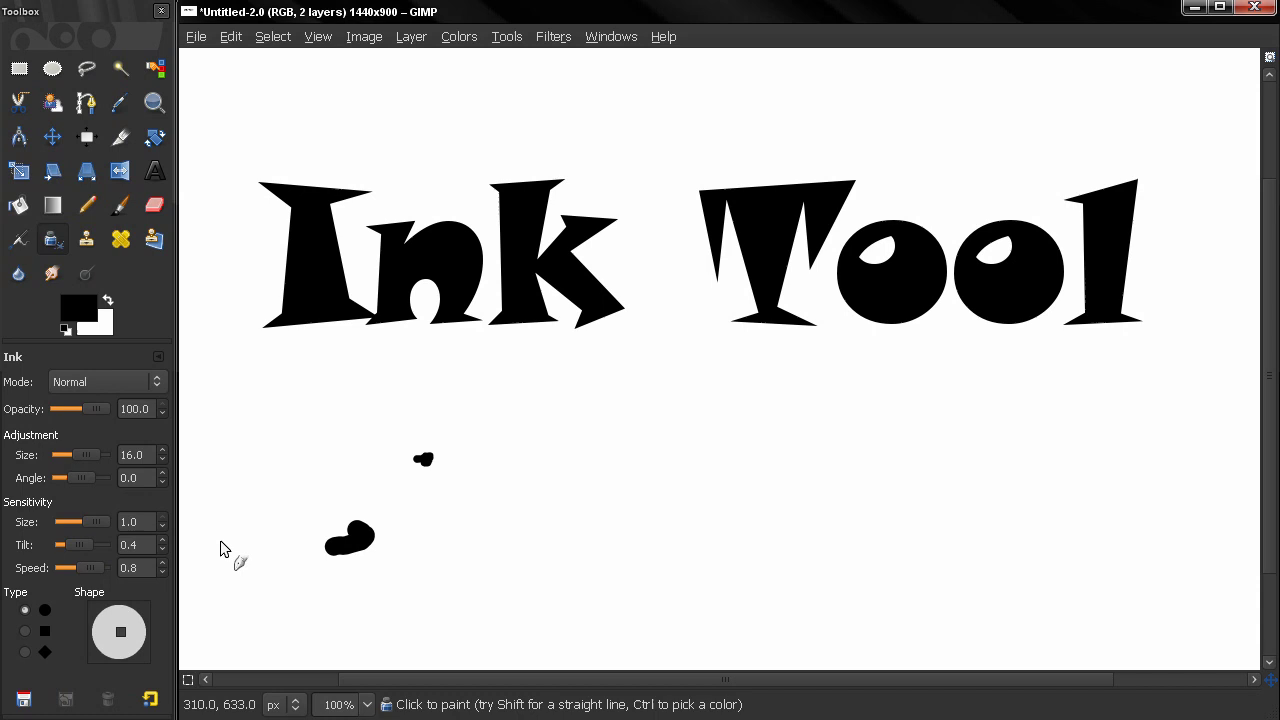
- Paint test strokes with square and diamond tips, then with a stretched, rotated diamond shape
{"action": "left_click", "coordinate": [44, 631]}
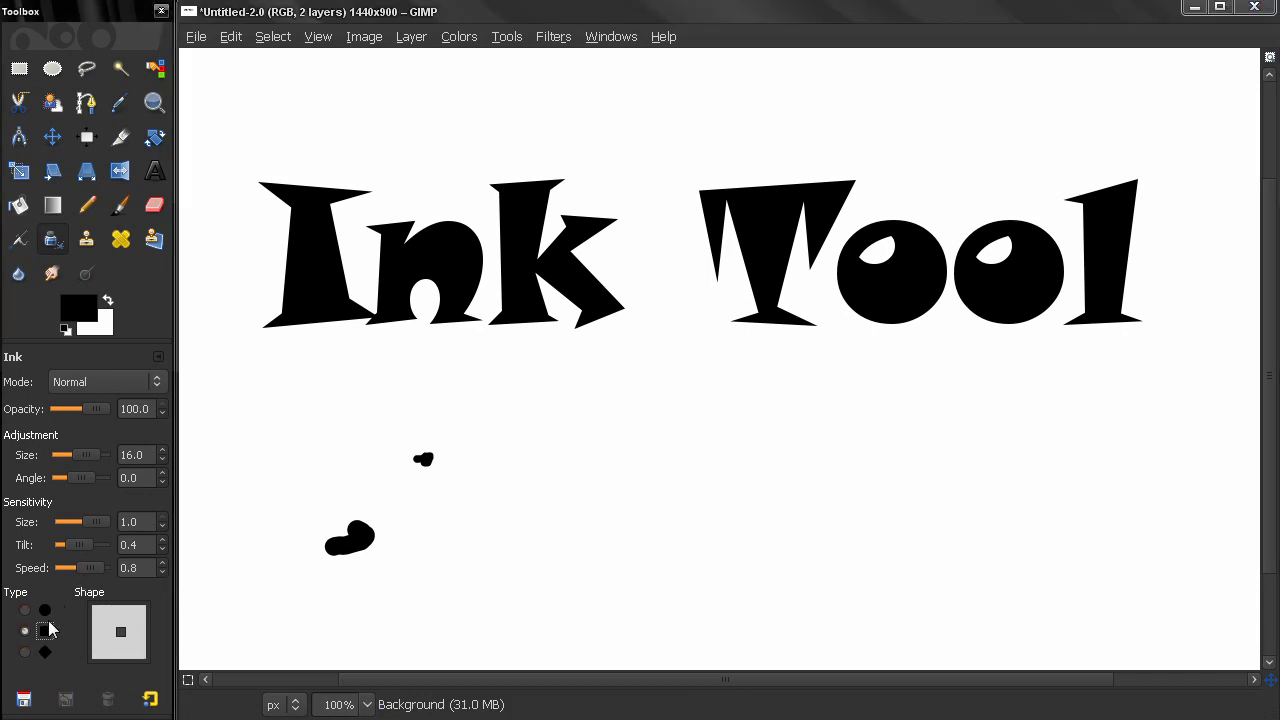
{"action": "mouse_move", "coordinate": [490, 500]}
{"action": "left_mouse_down"}
{"action": "mouse_move", "coordinate": [536, 501]}
{"action": "mouse_move", "coordinate": [540, 418]}
{"action": "left_mouse_up"}
{"action": "left_click", "coordinate": [44, 652]}
{"action": "mouse_move", "coordinate": [484, 578]}
{"action": "left_mouse_down"}
{"action": "mouse_move", "coordinate": [520, 578]}
{"action": "mouse_move", "coordinate": [629, 519]}
{"action": "left_mouse_up"}
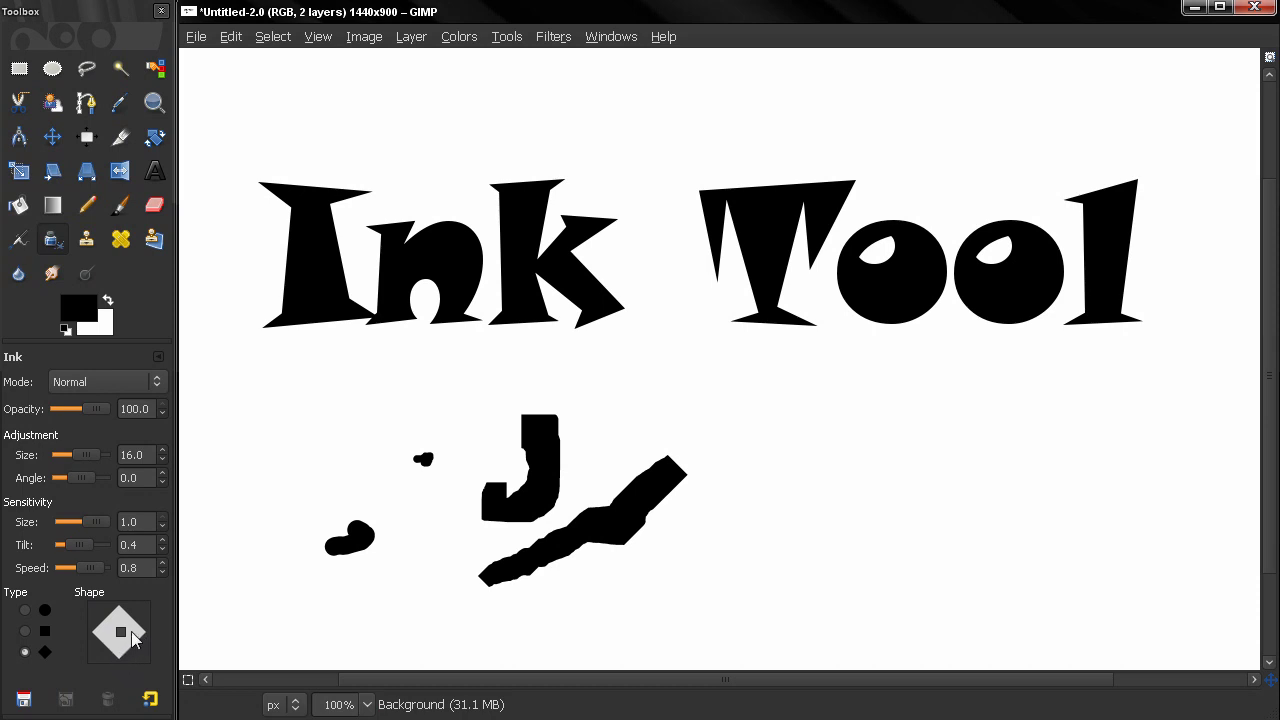
{"action": "mouse_move", "coordinate": [120, 638]}
{"action": "left_mouse_down"}
{"action": "mouse_move", "coordinate": [120, 618]}
{"action": "mouse_move", "coordinate": [116, 637]}
{"action": "left_mouse_up"}
{"action": "mouse_move", "coordinate": [255, 510]}
{"action": "left_mouse_down"}
{"action": "mouse_move", "coordinate": [291, 481]}
{"action": "mouse_move", "coordinate": [266, 443]}
{"action": "mouse_move", "coordinate": [274, 424]}
{"action": "mouse_move", "coordinate": [362, 415]}
{"action": "mouse_move", "coordinate": [421, 379]}
{"action": "mouse_move", "coordinate": [498, 370]}
{"action": "left_mouse_up"}
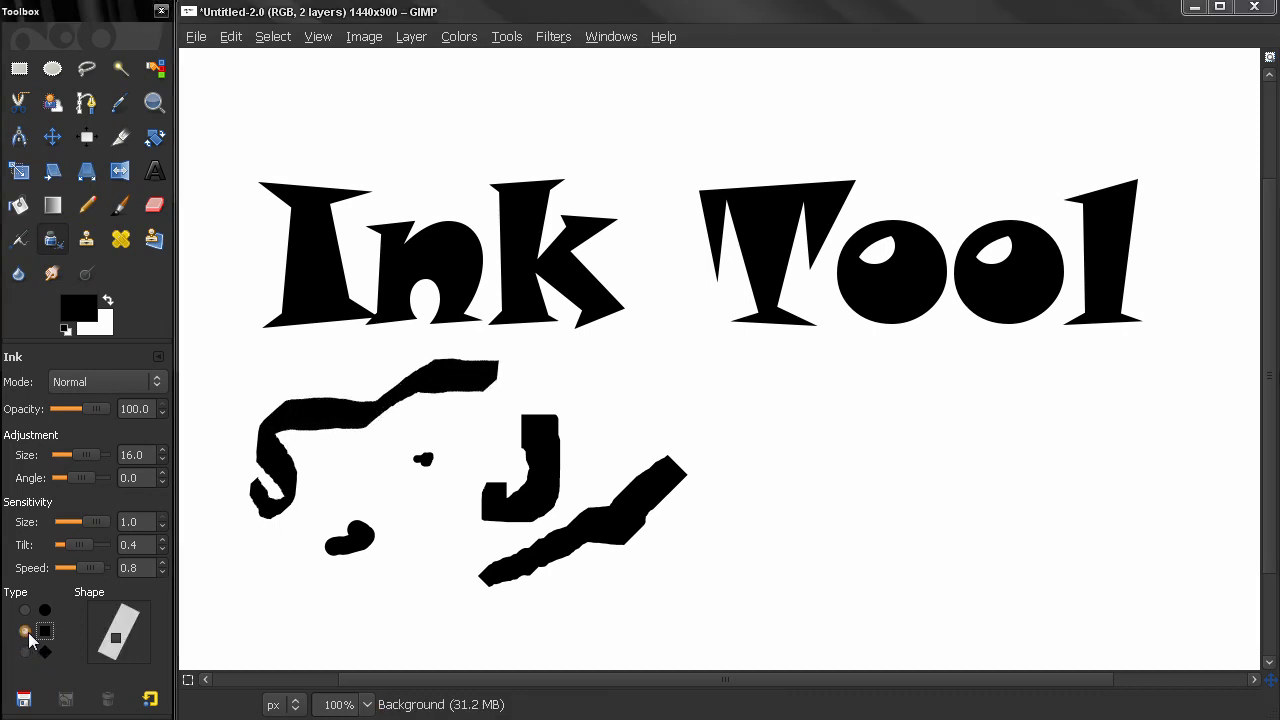
- Paint a looping stroke with a tilted elliptical round tip, then undo the larger test strokes
{"action": "left_click", "coordinate": [26, 611]}
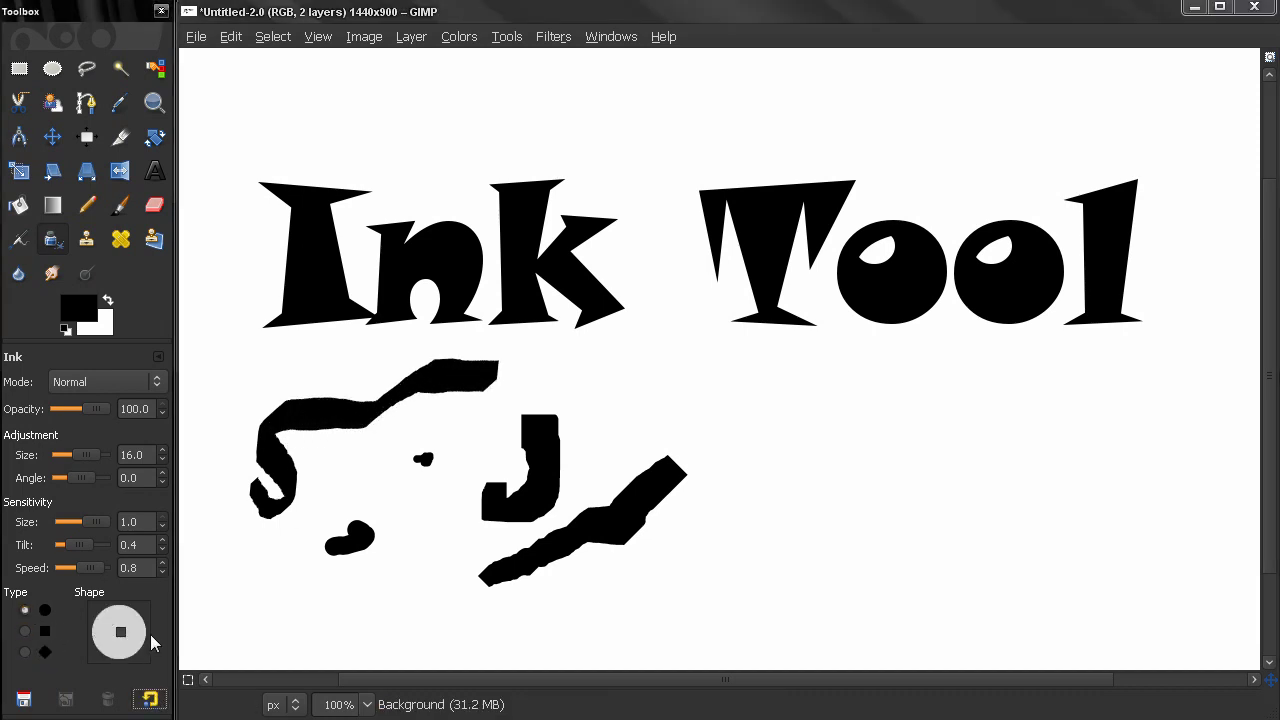
{"action": "left_click_drag", "start_coordinate": [120, 637], "coordinate": [127, 643]}
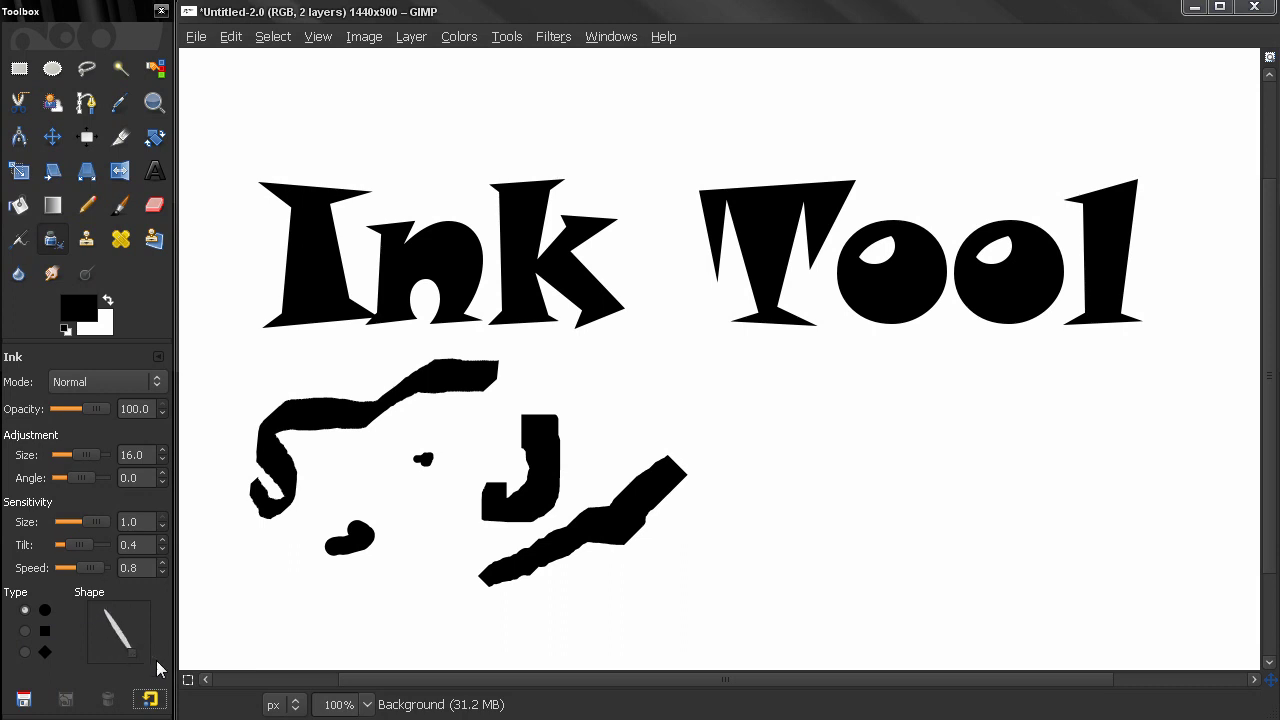
{"action": "mouse_move", "coordinate": [730, 480]}
{"action": "left_mouse_down"}
{"action": "mouse_move", "coordinate": [772, 448]}
{"action": "mouse_move", "coordinate": [790, 465]}
{"action": "mouse_move", "coordinate": [727, 534]}
{"action": "mouse_move", "coordinate": [738, 557]}
{"action": "mouse_move", "coordinate": [777, 554]}
{"action": "mouse_move", "coordinate": [849, 495]}
{"action": "mouse_move", "coordinate": [836, 434]}
{"action": "mouse_move", "coordinate": [666, 419]}
{"action": "mouse_move", "coordinate": [648, 389]}
{"action": "mouse_move", "coordinate": [832, 380]}
{"action": "left_mouse_up"}
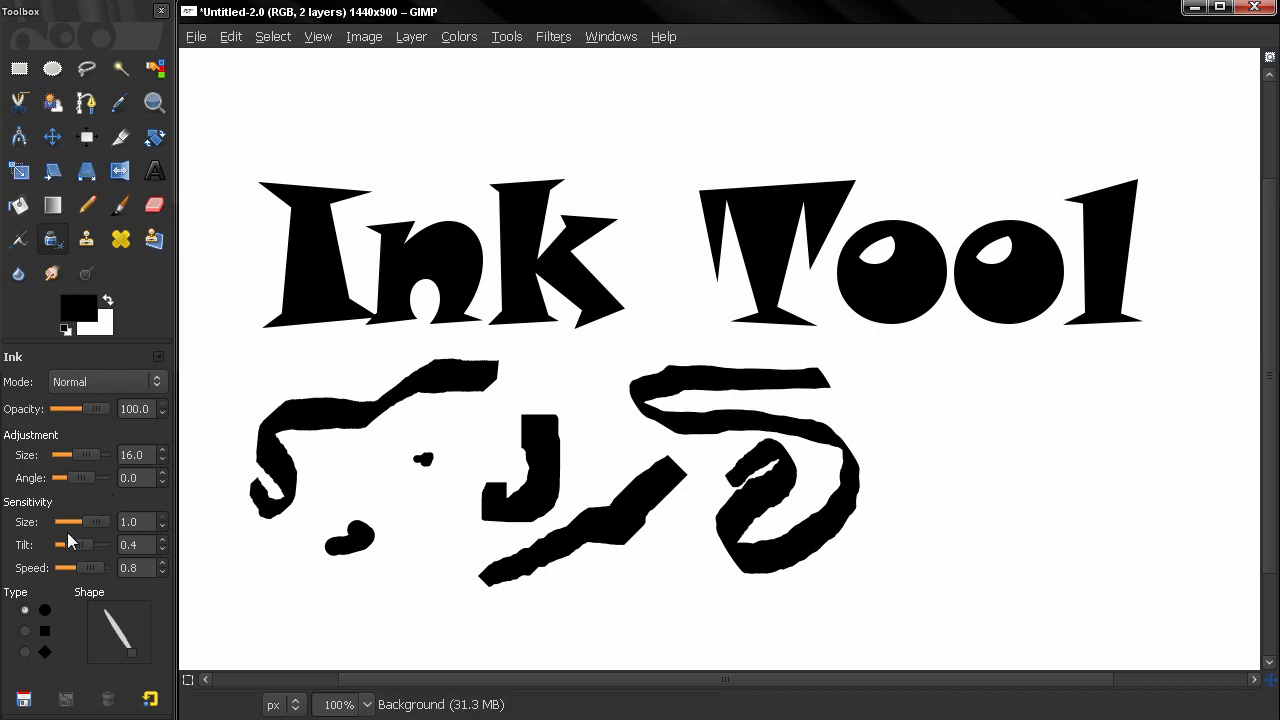
{"action": "key", "text": "ctrl+z"}
{"action": "key", "text": "ctrl+z"}
{"action": "key", "text": "ctrl+z"}
{"action": "key", "text": "ctrl+z"}
{"action": "key", "text": "ctrl+z"}
{"action": "key", "text": "ctrl+z"}
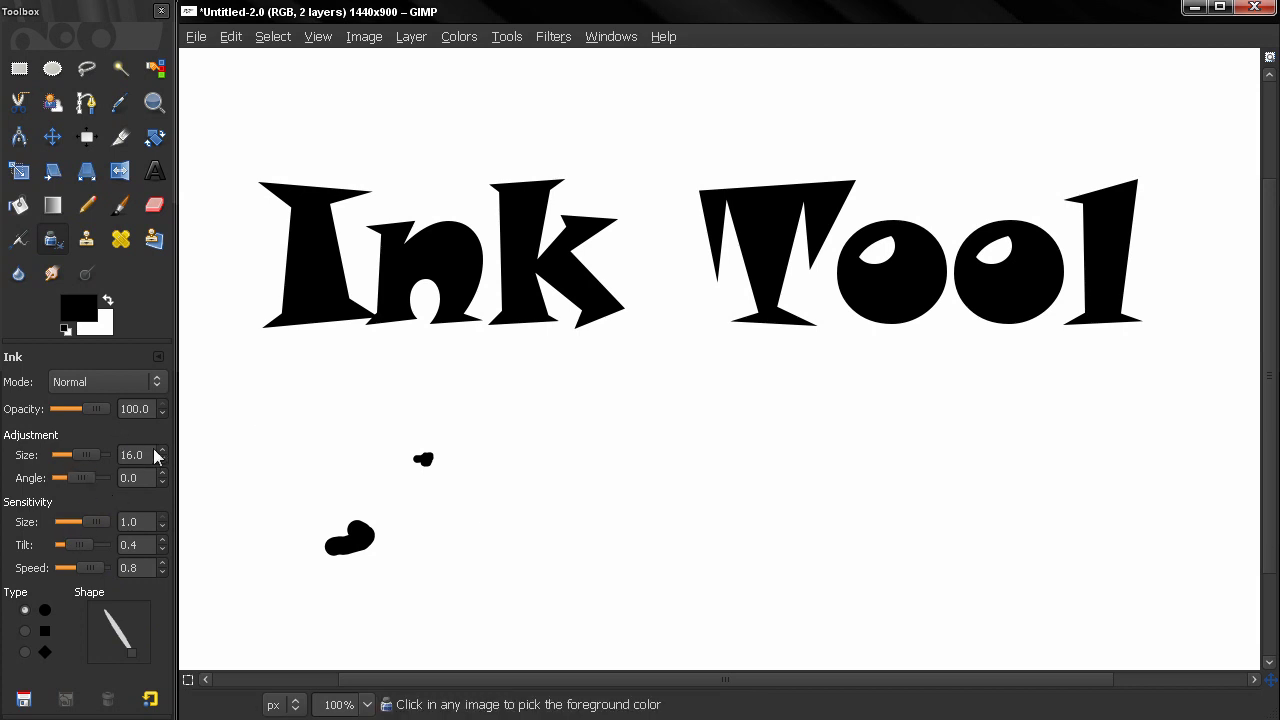